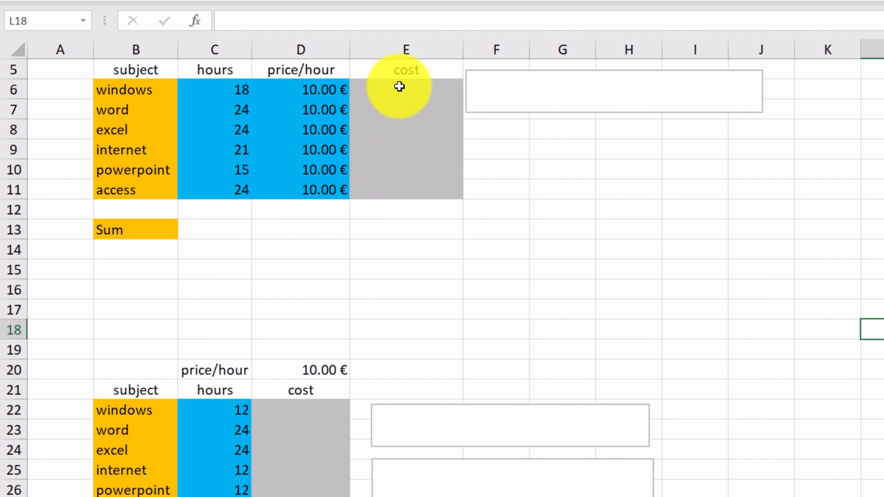
# - Enter the formula =C6*D6 in cell E6 to calculate the windows course cost from hours and price per hour
pyautogui.click(390, 89)
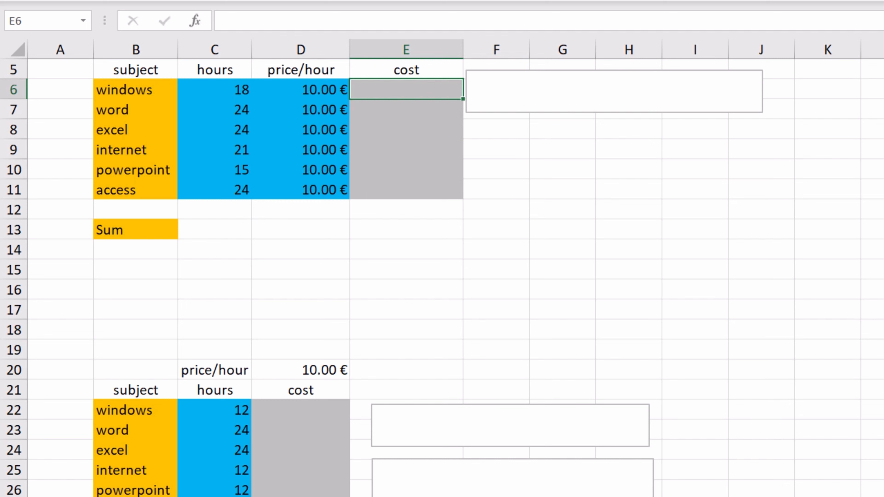
pyautogui.write('=')
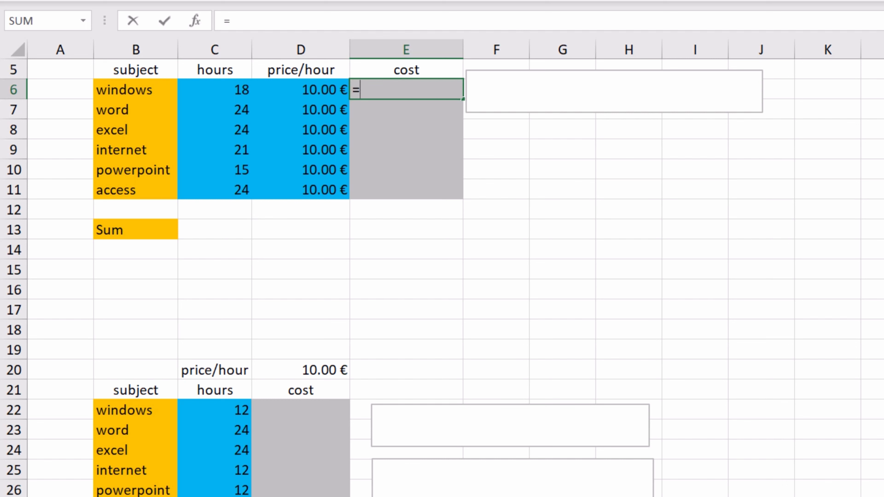
pyautogui.write('C6')
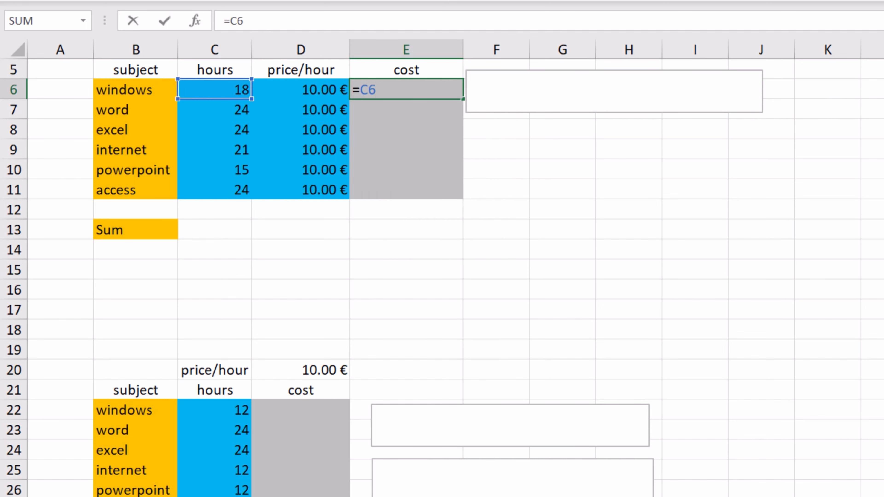
pyautogui.write('*D6')
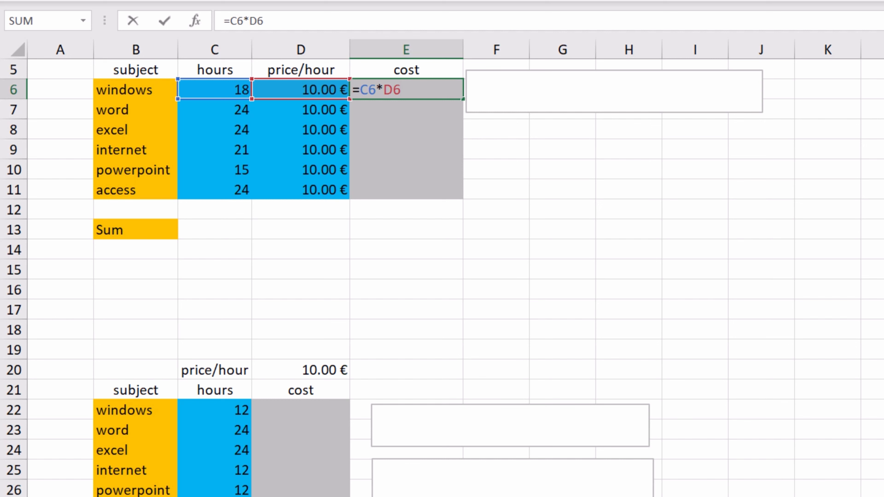
pyautogui.press('Return')
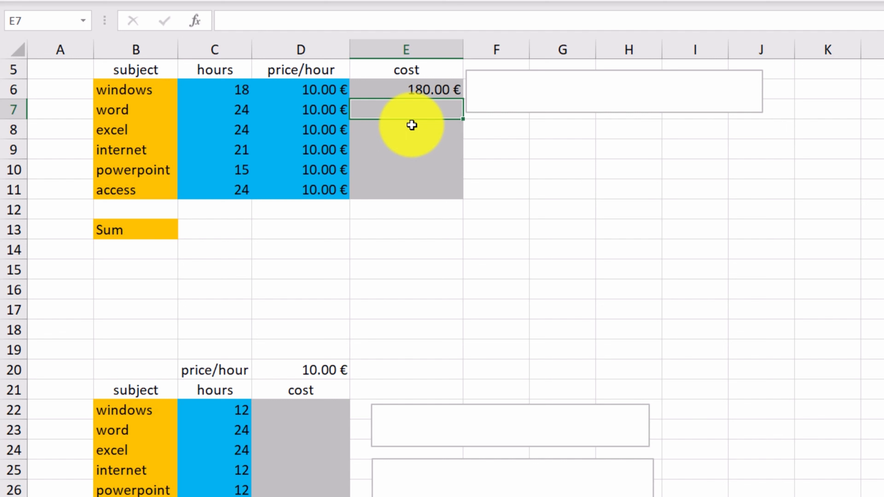
# - Copy the cost formula from E6 down through E11 and check the copied formulas against their hours and price cells
pyautogui.click(396, 92)
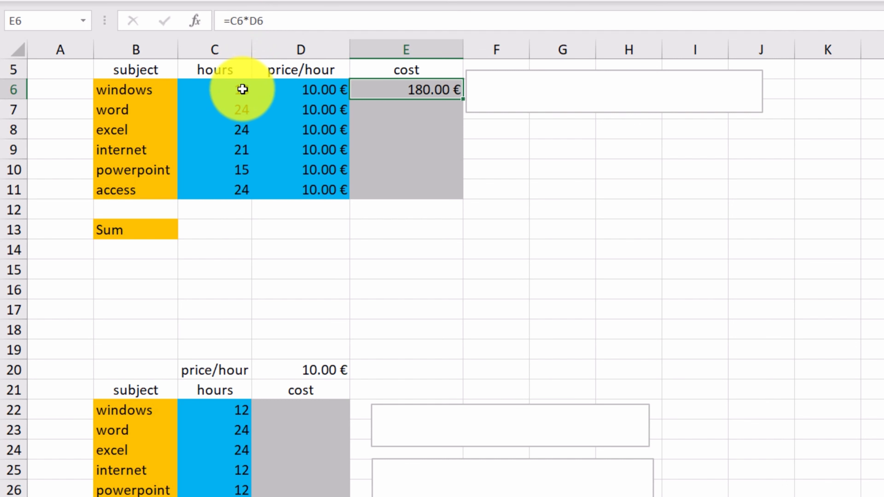
pyautogui.click(228, 91)
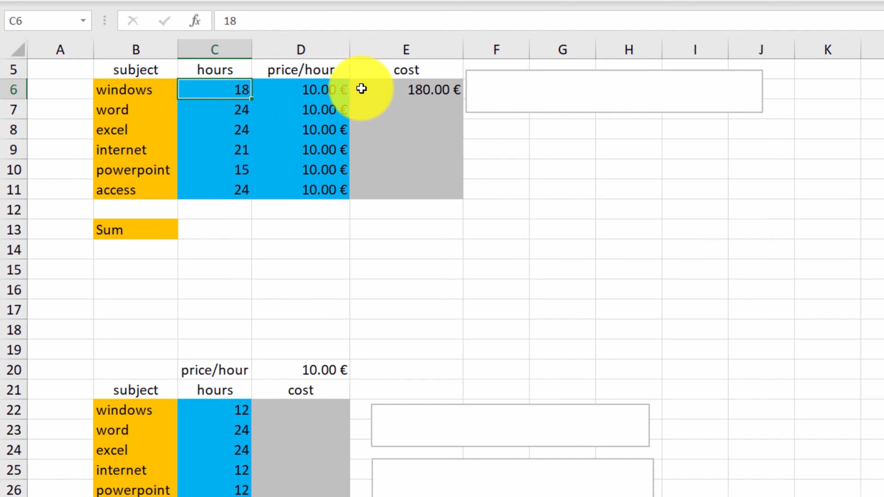
pyautogui.click(377, 90)
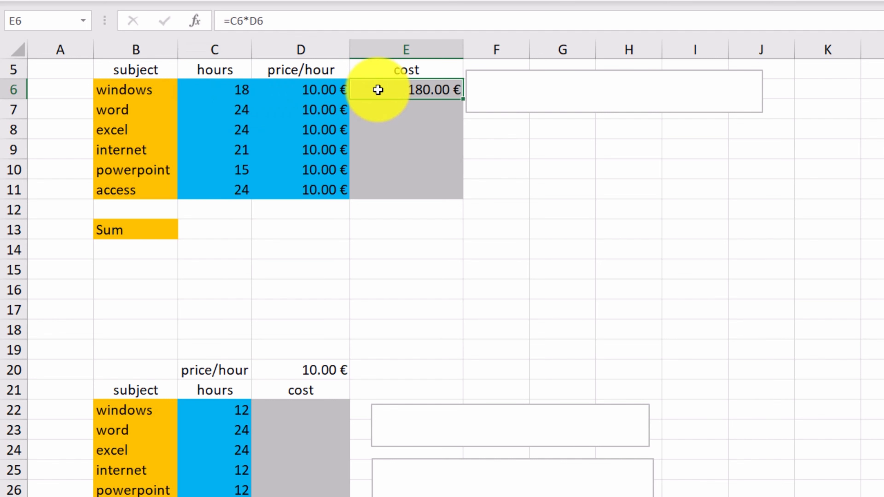
pyautogui.click(319, 91)
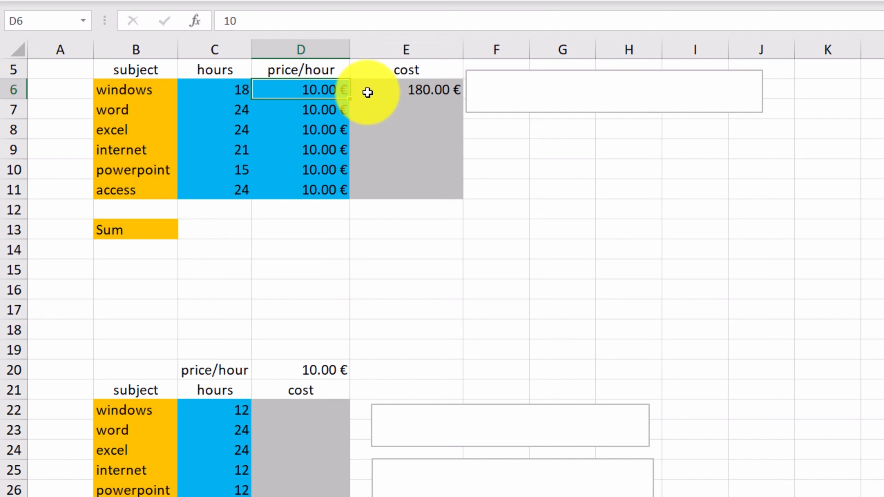
pyautogui.click(376, 93)
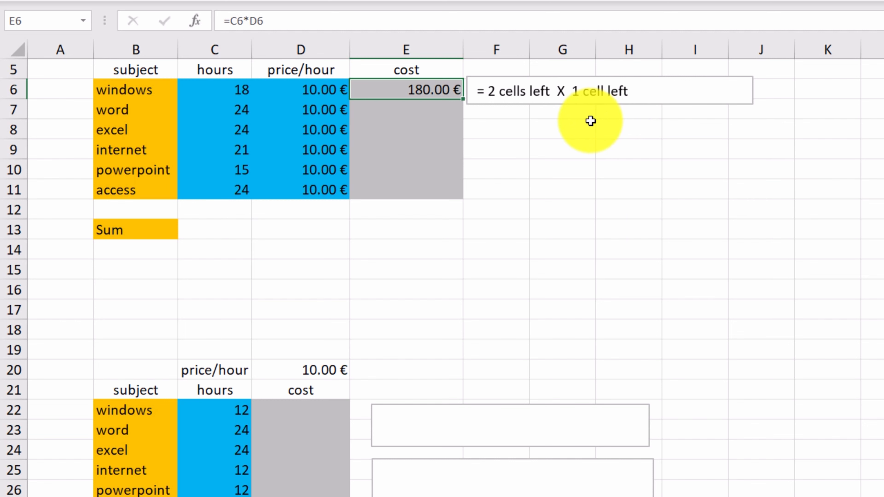
pyautogui.click(461, 102)
pyautogui.moveTo(462, 103); pyautogui.dragTo(470, 197)
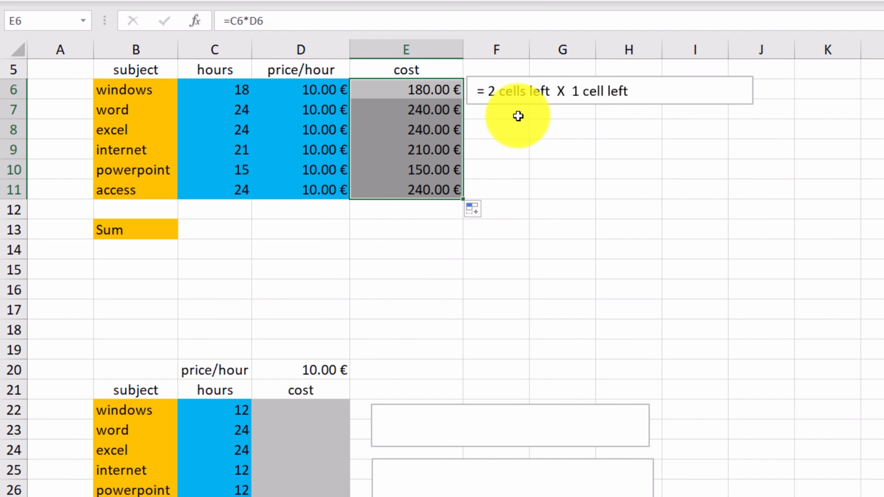
pyautogui.click(434, 111)
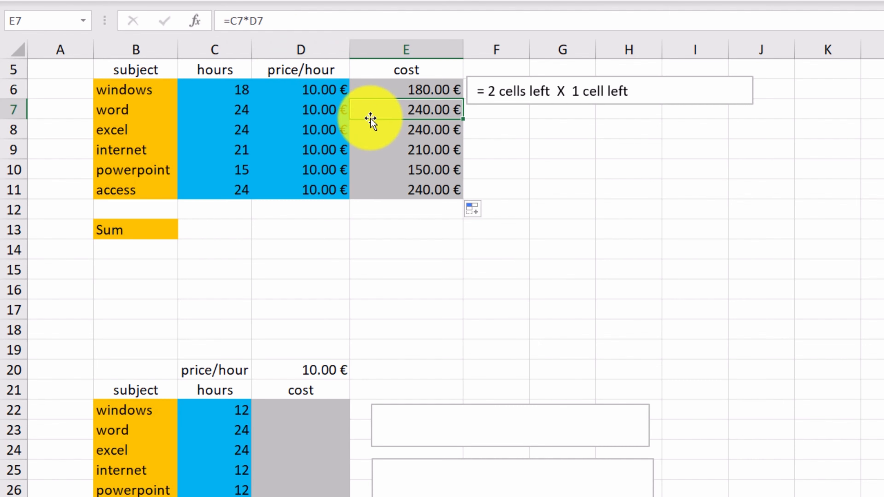
pyautogui.click(397, 130)
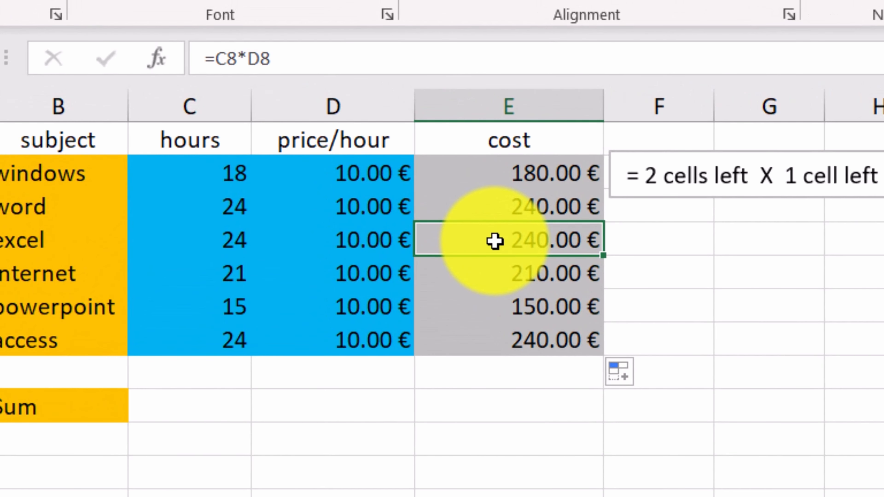
pyautogui.click(498, 183)
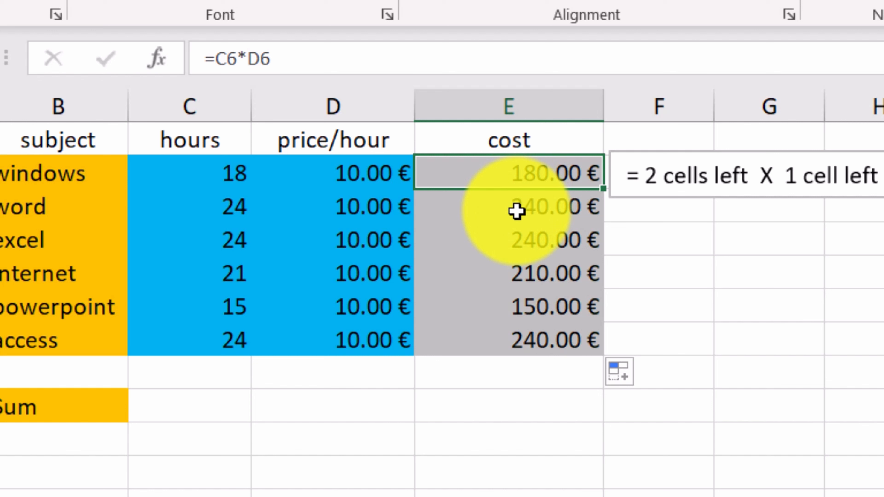
pyautogui.click(357, 207)
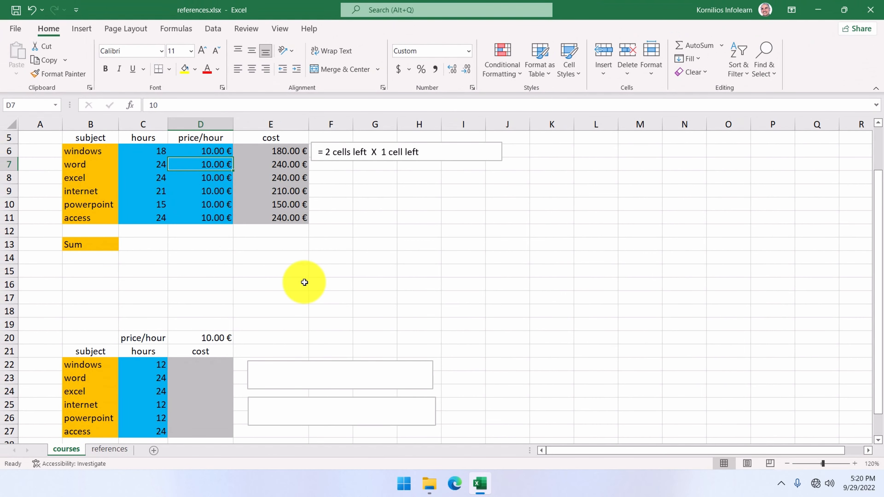
# - Enter the formula =C22*D20 for the windows cost in D22 and uncover the note beside row 23
pyautogui.scroll(-3, 305, 283)
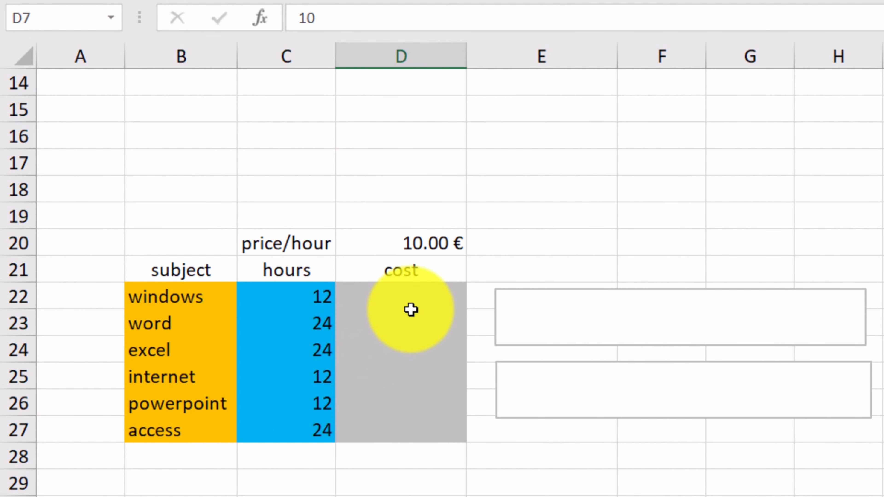
pyautogui.click(392, 300)
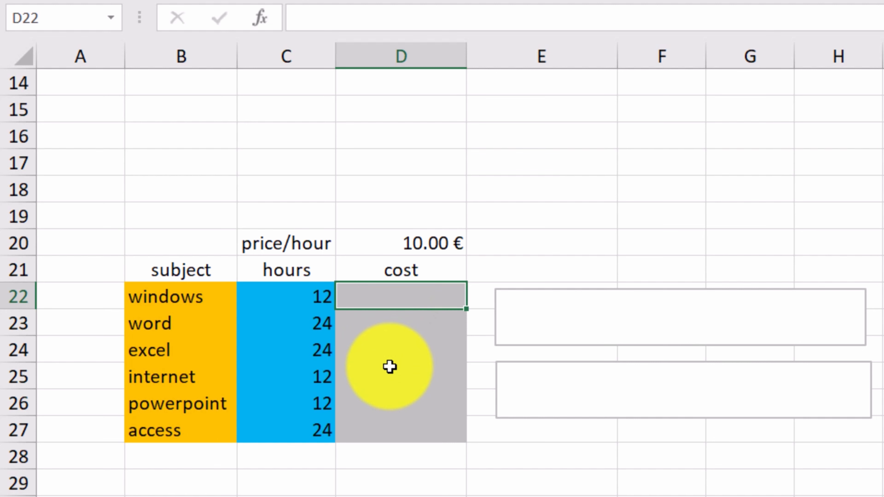
pyautogui.write('=')
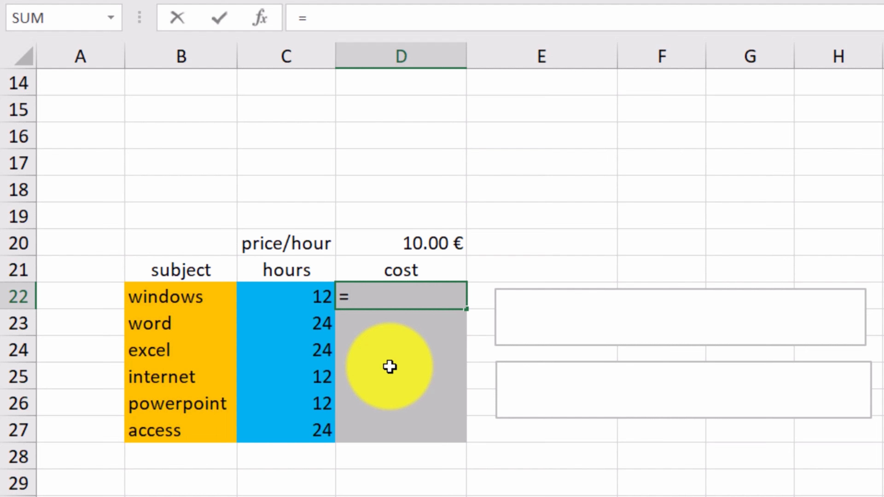
pyautogui.write('C22')
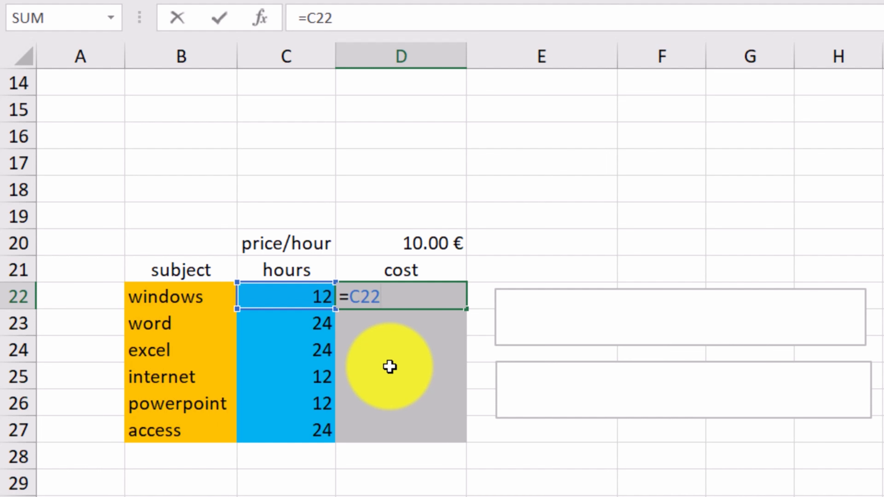
pyautogui.write('*D20')
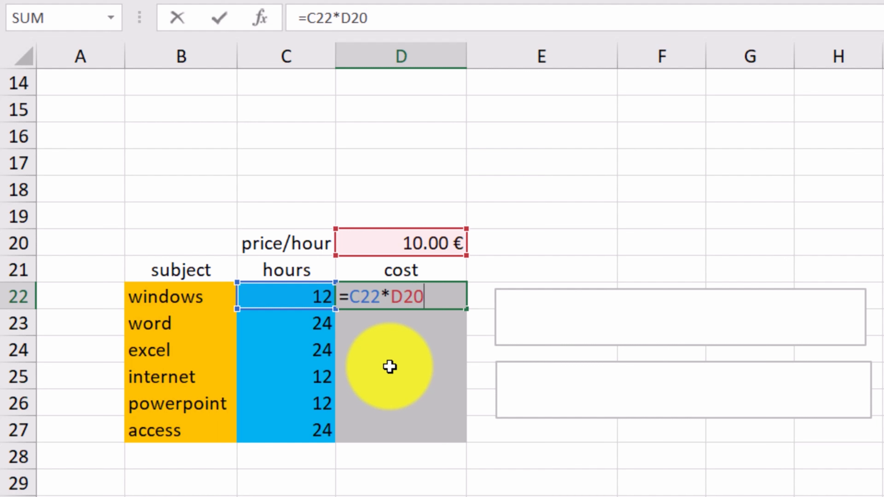
pyautogui.press('Return')
pyautogui.press('Up')
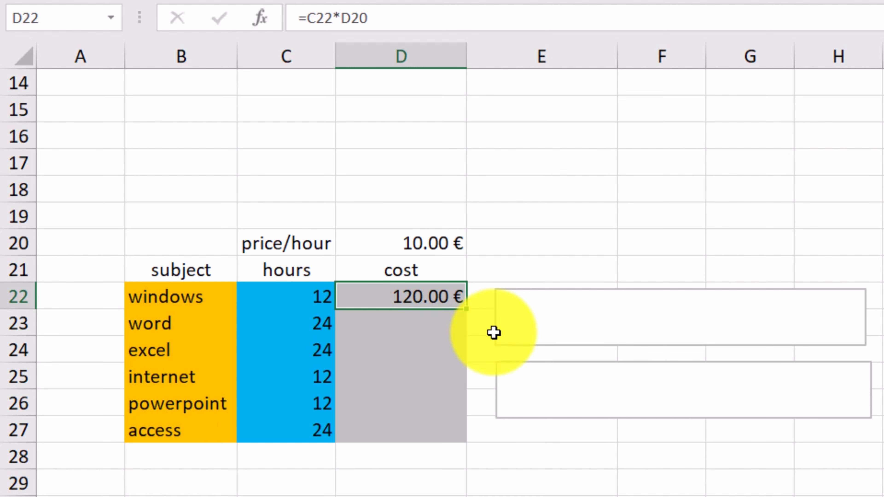
pyautogui.click(641, 291)
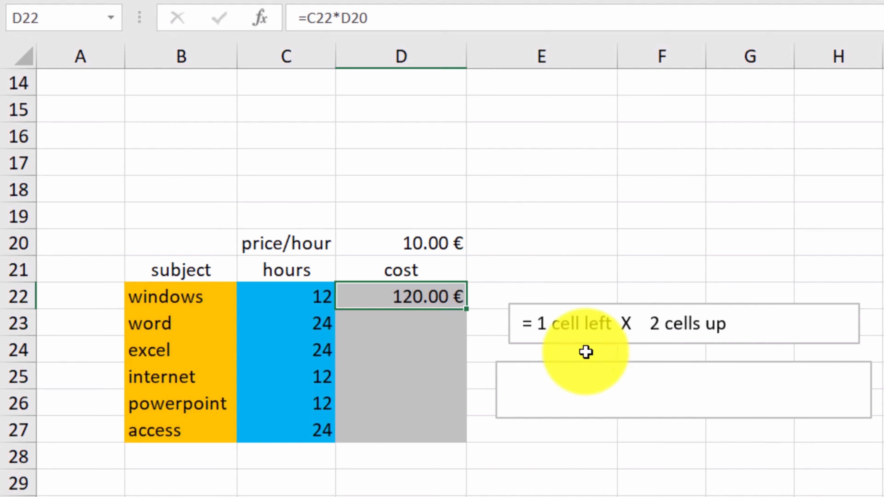
# - Try copying the relative formula from D22 down through D27 and inspect the formulas in D22, D23 and D24
pyautogui.moveTo(466, 310); pyautogui.dragTo(472, 440)
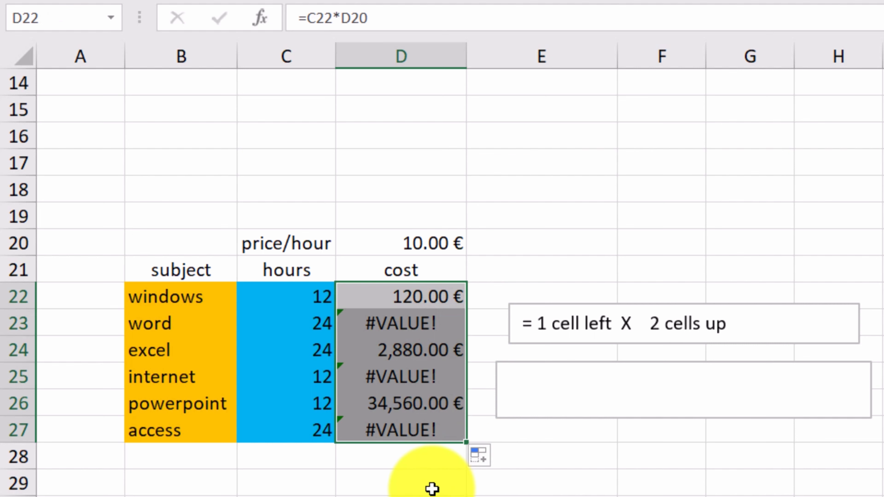
pyautogui.click(425, 487)
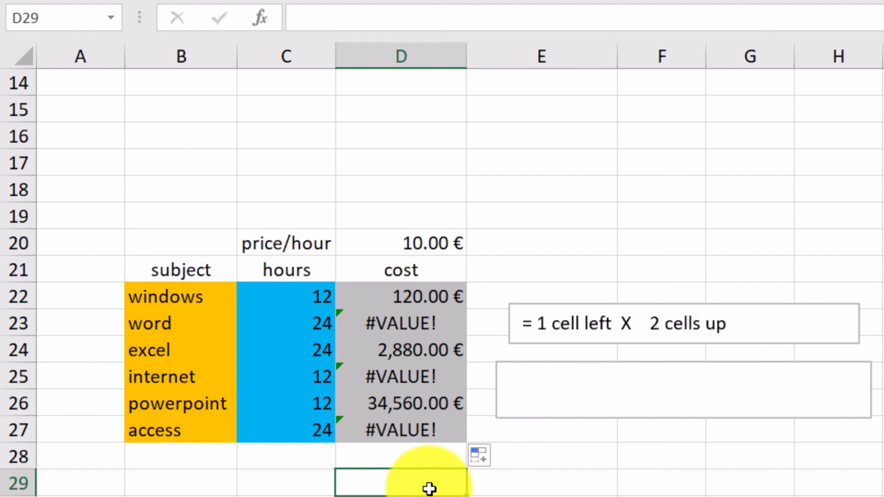
pyautogui.click(416, 305)
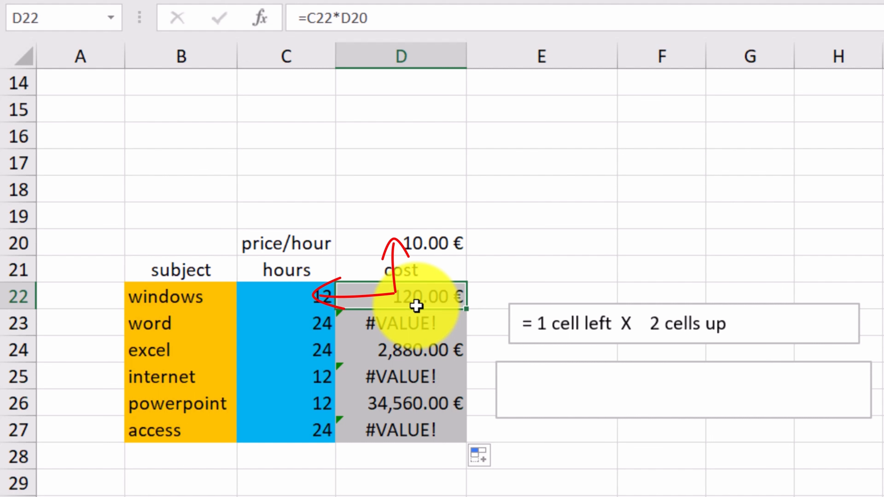
pyautogui.click(421, 328)
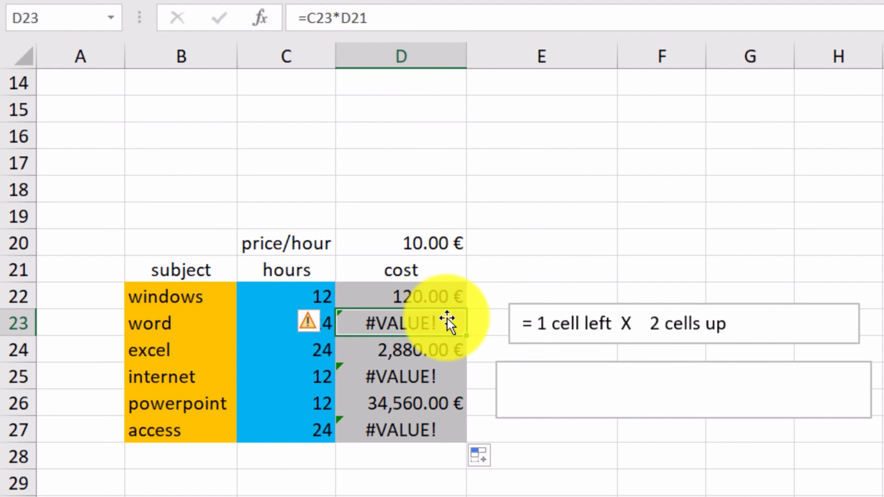
pyautogui.click(412, 350)
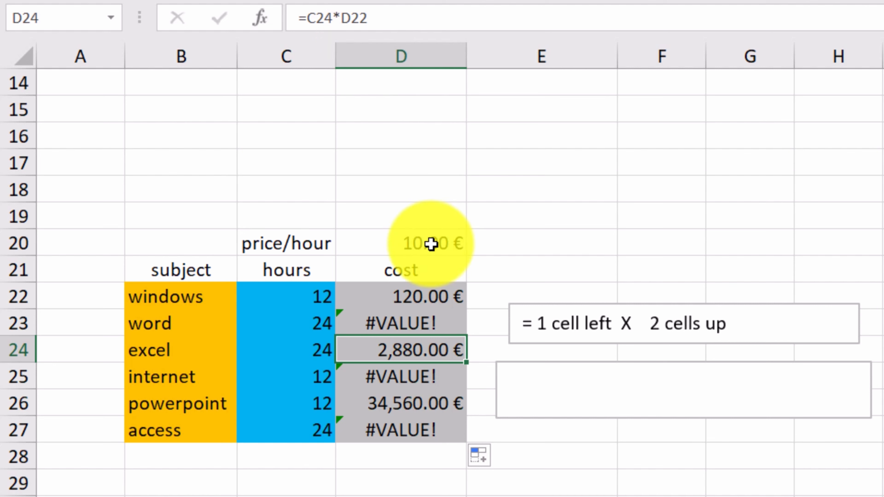
# - Make the price reference in D22 absolute so the formula reads =C22*$D$20, and copy it down through D27
pyautogui.click(429, 296)
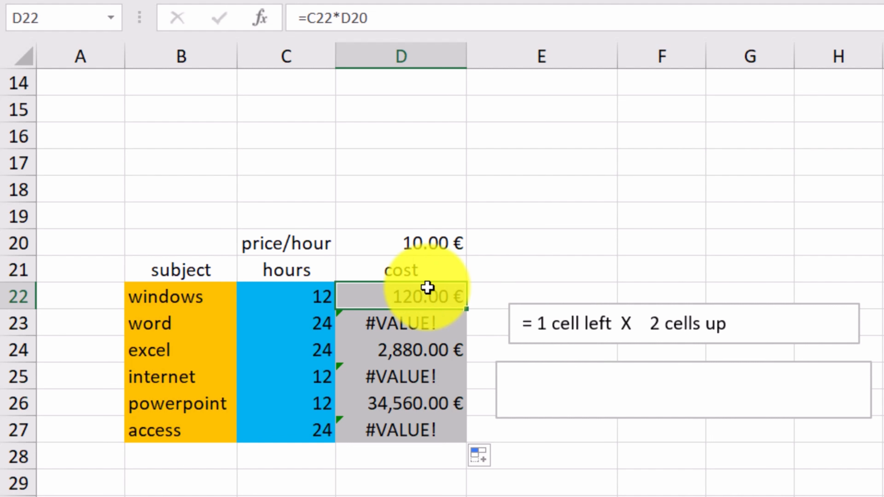
pyautogui.click(429, 301)
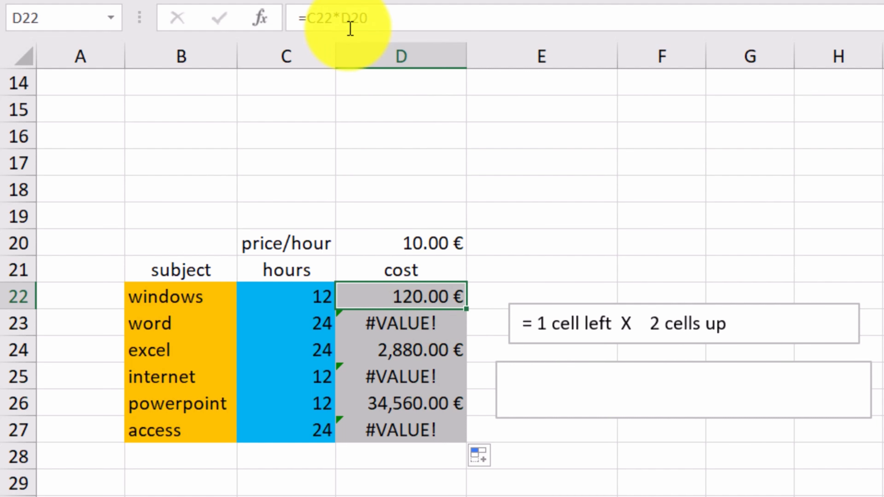
pyautogui.click(344, 19)
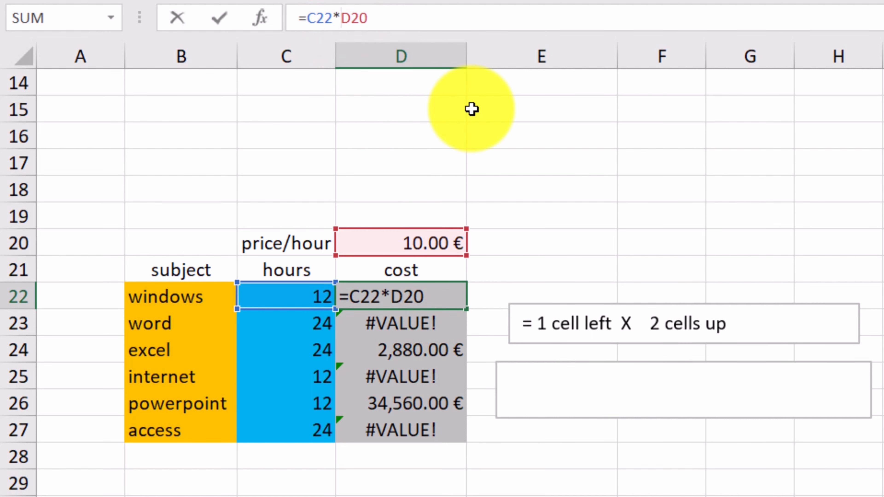
pyautogui.write('$D')
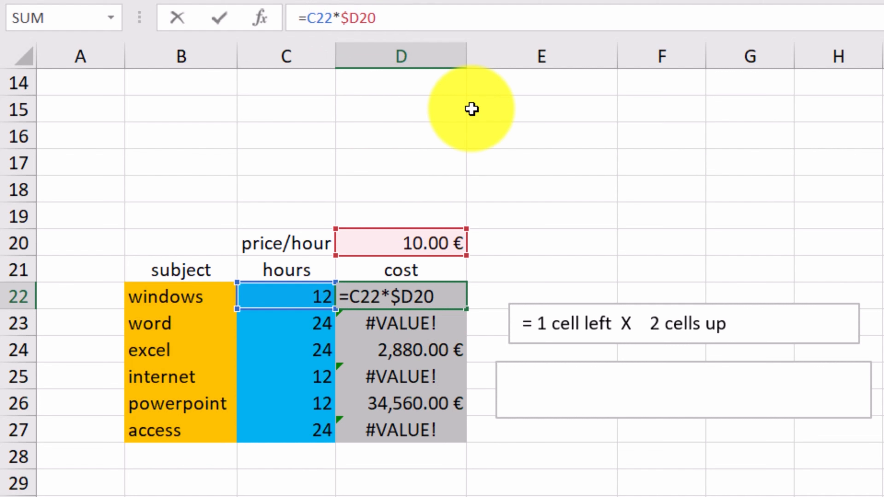
pyautogui.write('$')
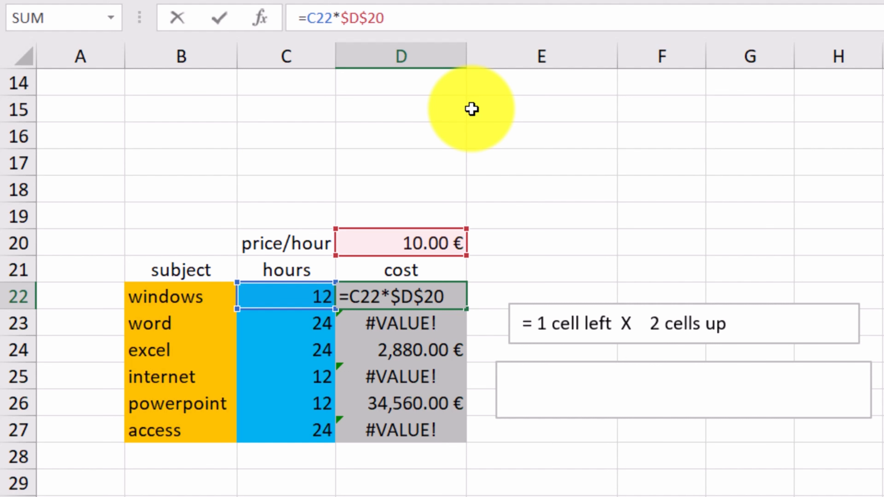
pyautogui.press('Return')
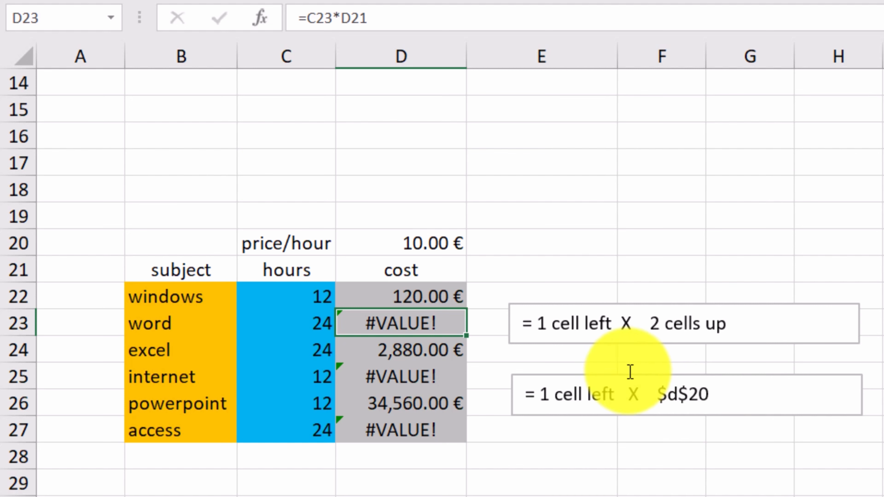
pyautogui.click(430, 297)
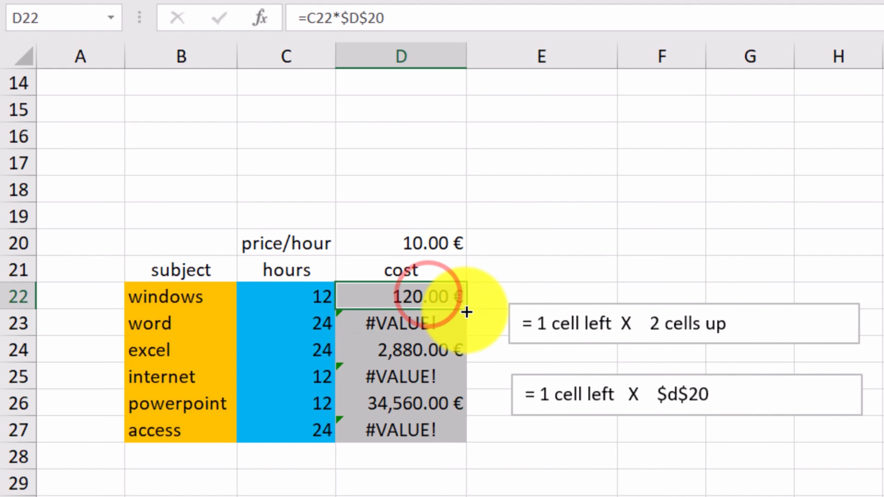
pyautogui.moveTo(467, 316); pyautogui.dragTo(467, 446)
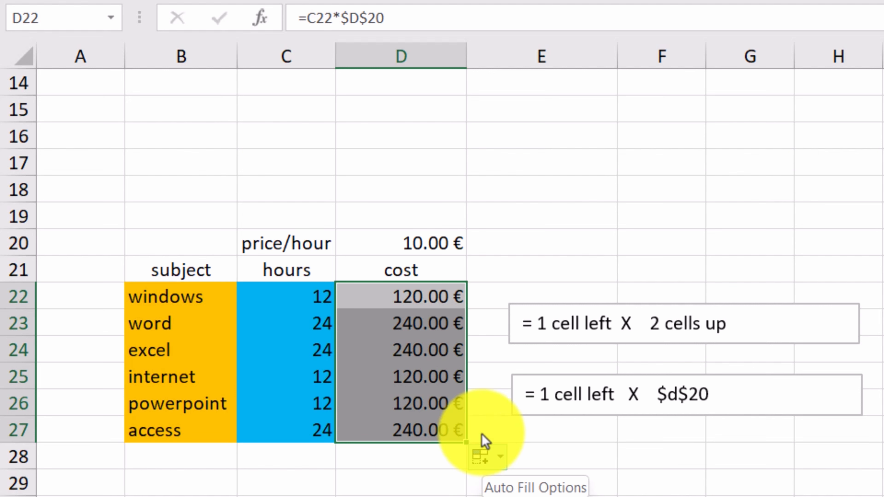
# - Inspect the copied formulas in D23, D24 and D25 against their hours cells and the fixed price cell D20
pyautogui.click(420, 325)
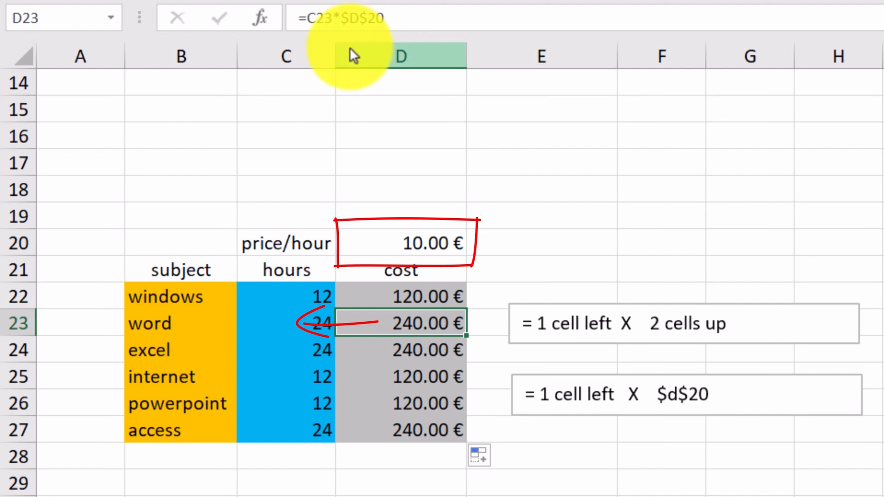
pyautogui.click(414, 351)
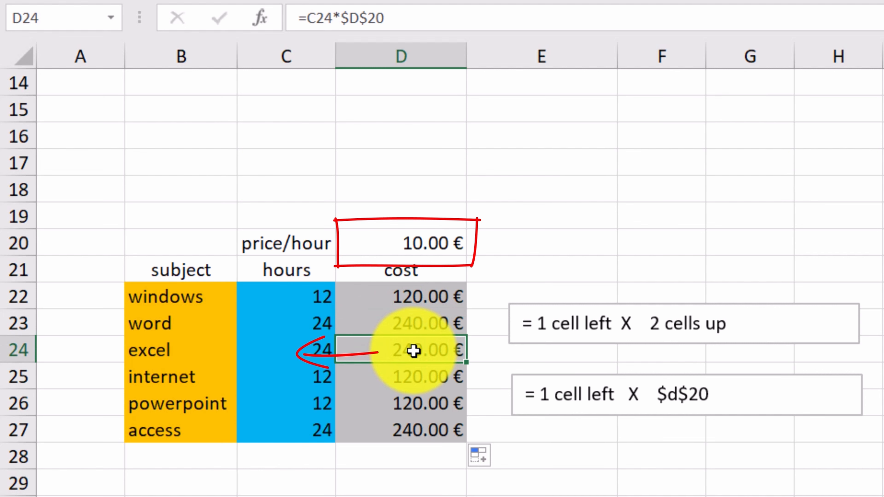
pyautogui.click(405, 381)
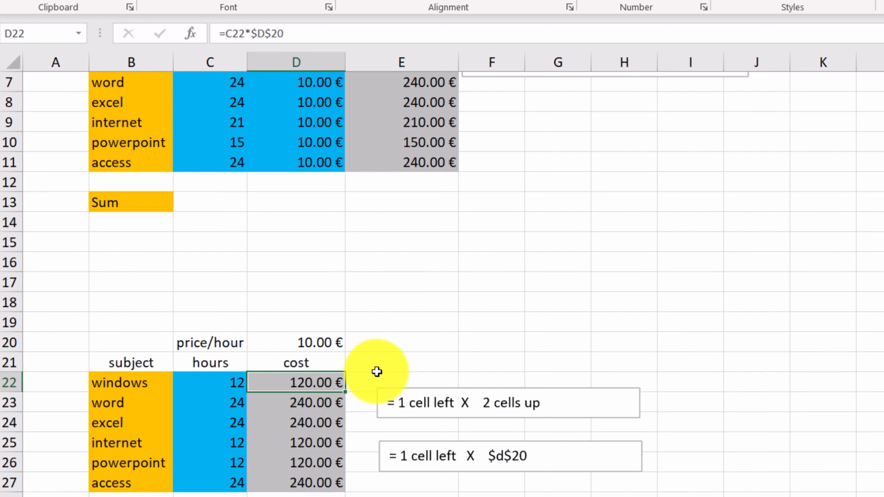
# - Copy the cost formula from E6 across to F6 and G6 and inspect the copied formulas in both cells
pyautogui.scroll(-1, 377, 371)
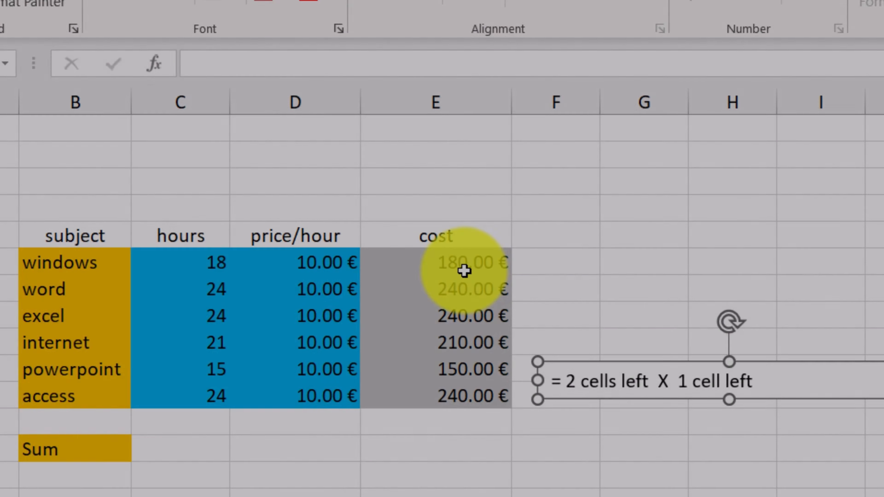
pyautogui.click(460, 266)
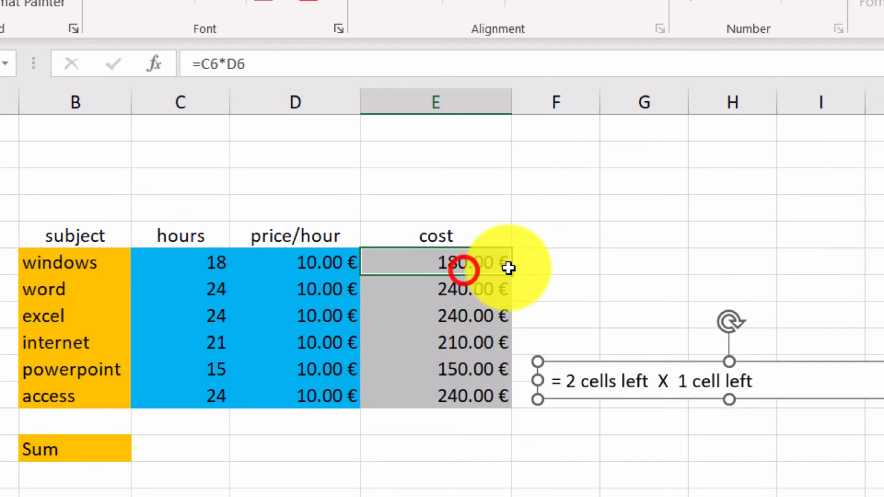
pyautogui.moveTo(511, 272); pyautogui.dragTo(695, 274)
pyautogui.click(571, 265)
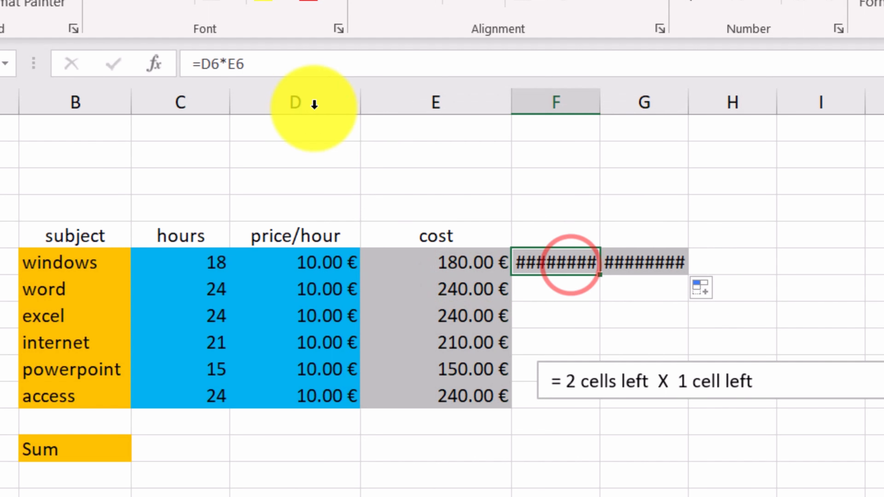
pyautogui.click(640, 262)
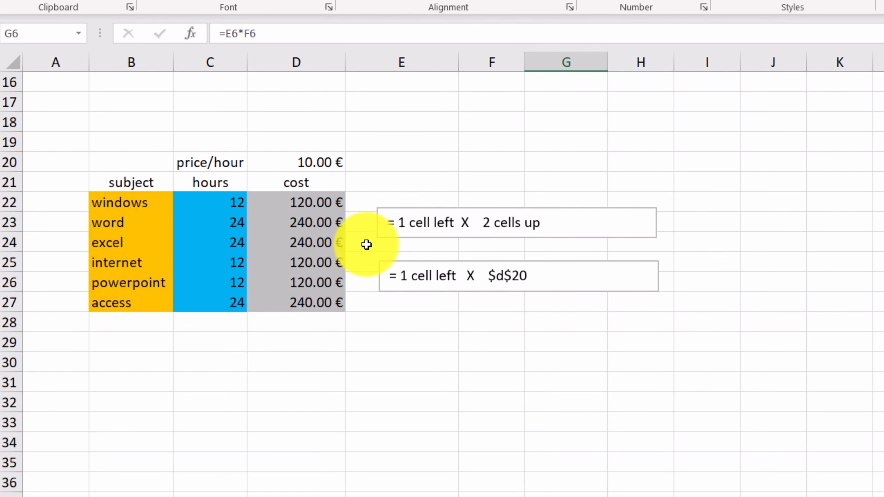
# - Remove the column lock from the price reference in D22 so the formula reads =C22*D$20
pyautogui.click(303, 203)
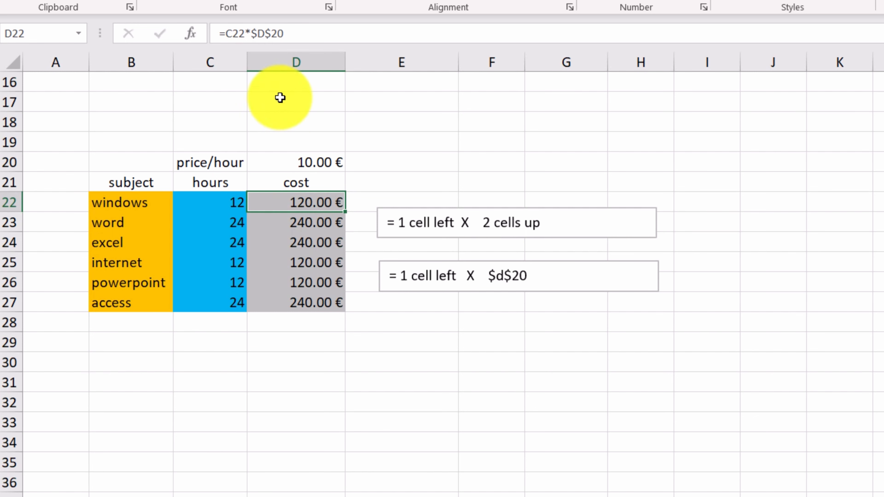
pyautogui.click(257, 33)
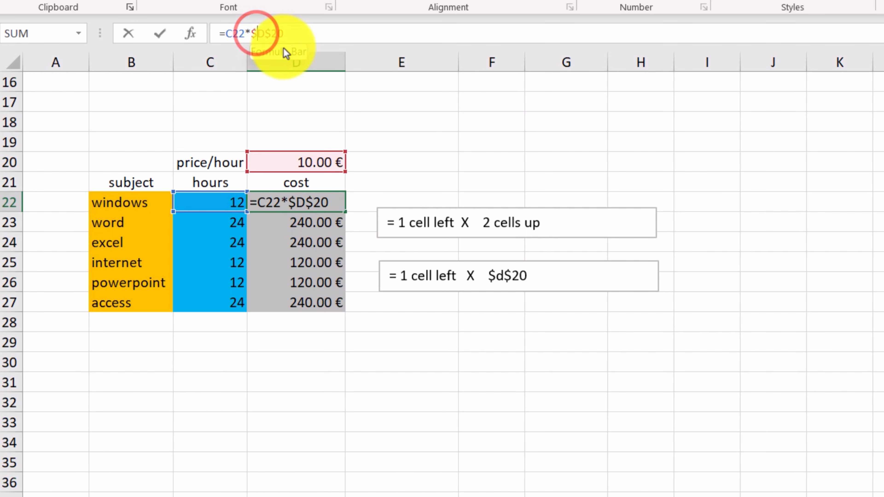
pyautogui.press('BackSpace')
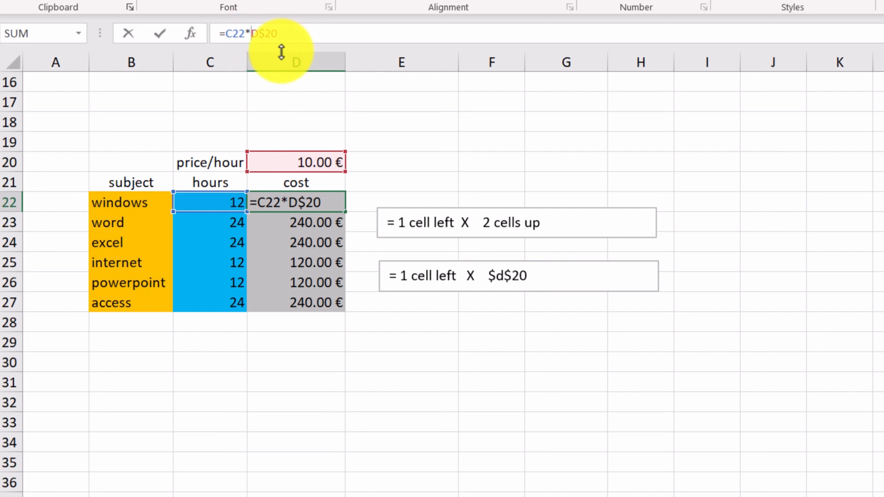
pyautogui.press('Return')
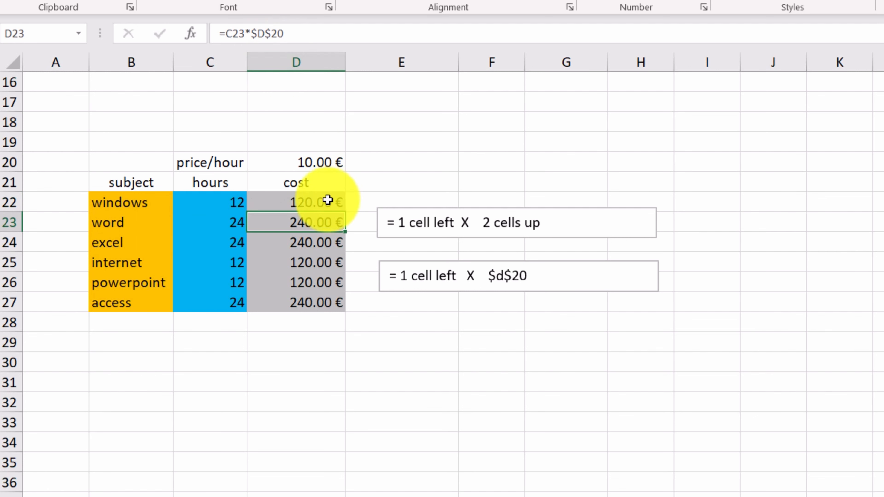
# - Copy the mixed-reference formula from D22 down through D27 and inspect the formulas in D23 and D24
pyautogui.click(329, 201)
pyautogui.moveTo(344, 211); pyautogui.dragTo(342, 309)
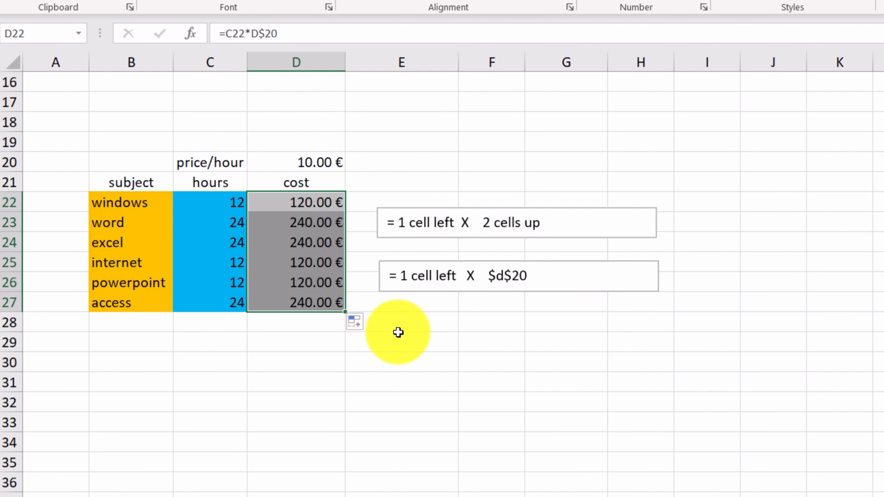
pyautogui.click(310, 224)
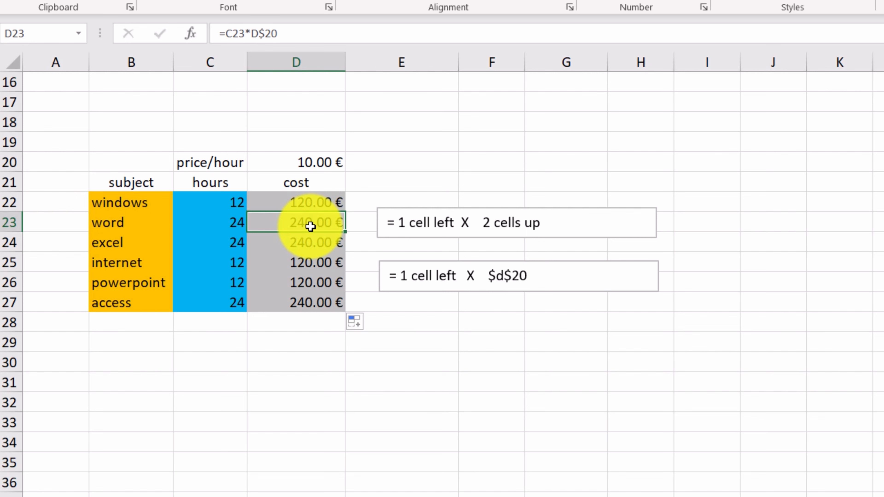
pyautogui.click(306, 245)
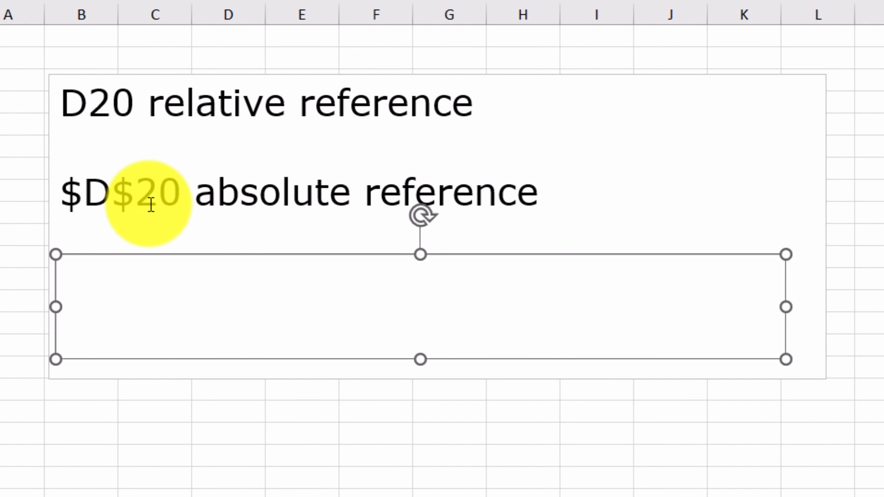
# - Delete the empty box covering the line below "$D$20 absolute reference" in the reference notes
pyautogui.click(561, 253)
pyautogui.press('Delete')
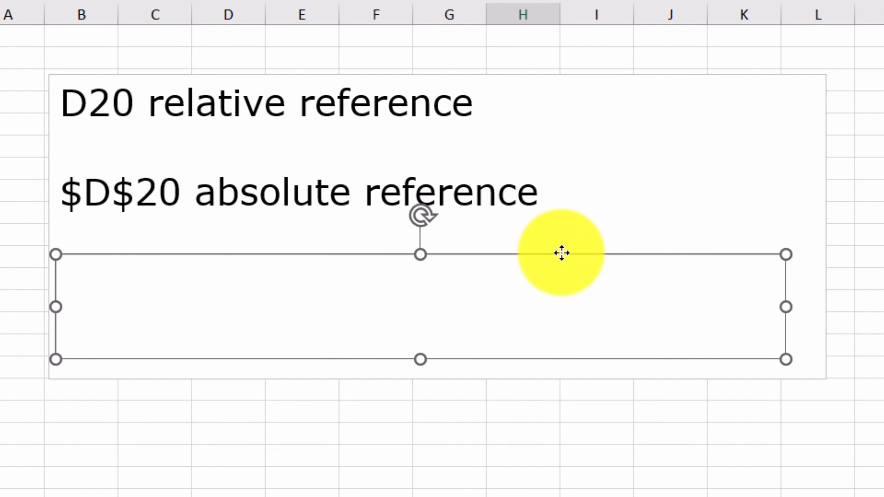